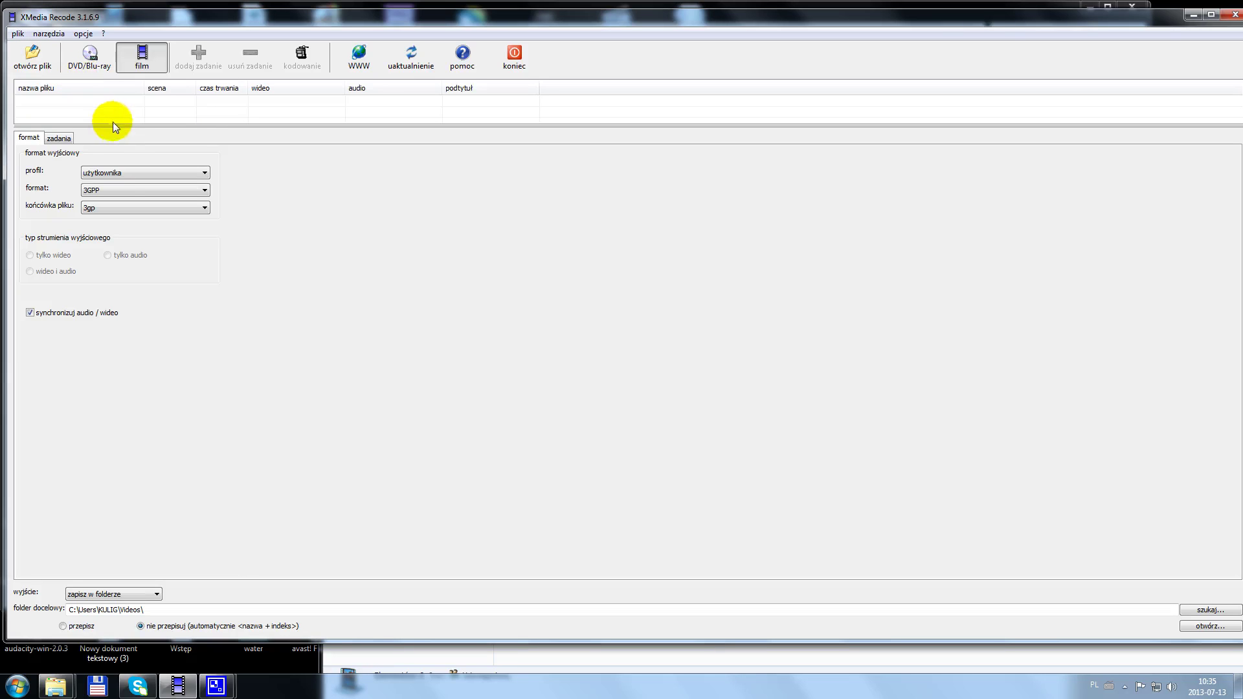
Set the output format profile to Sony PlayStation 3.
click(122, 172)
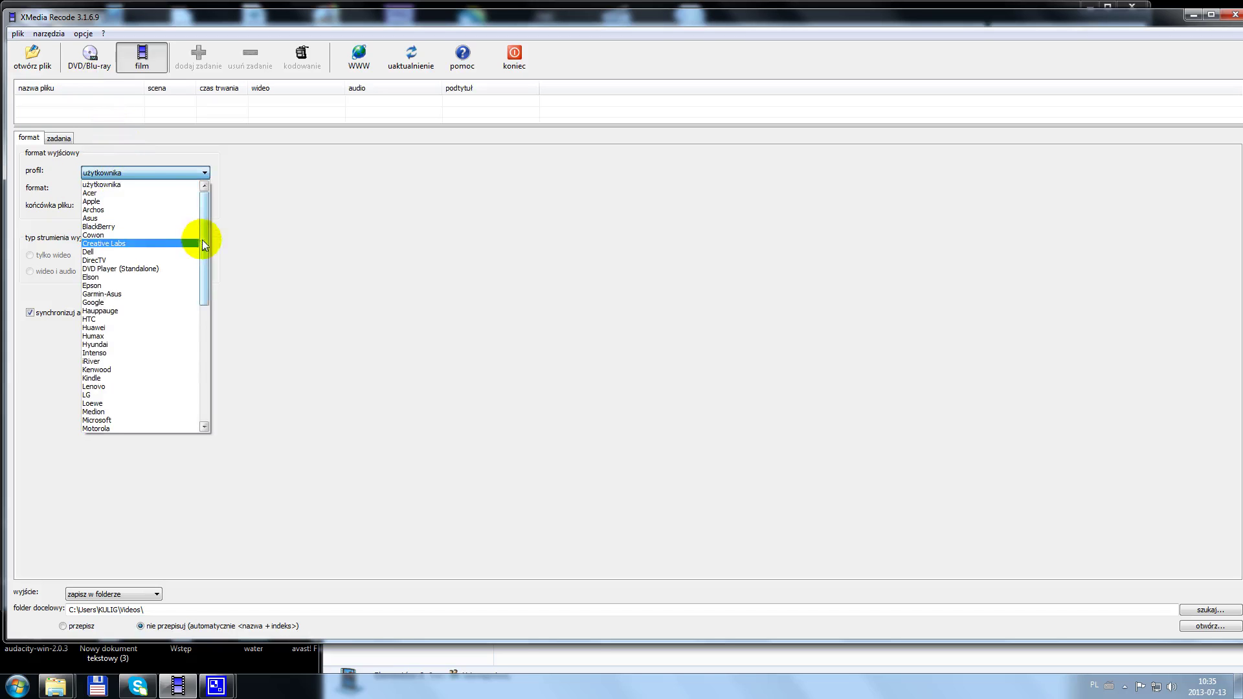
drag(202, 242, 199, 347)
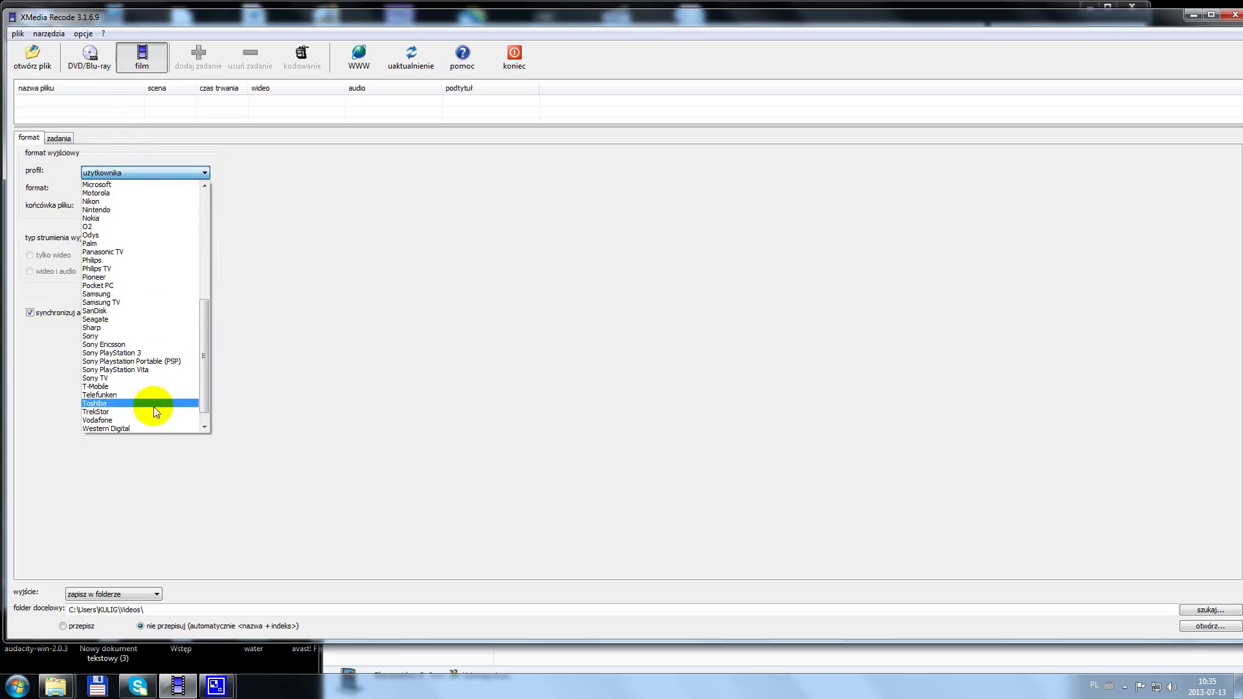
click(134, 354)
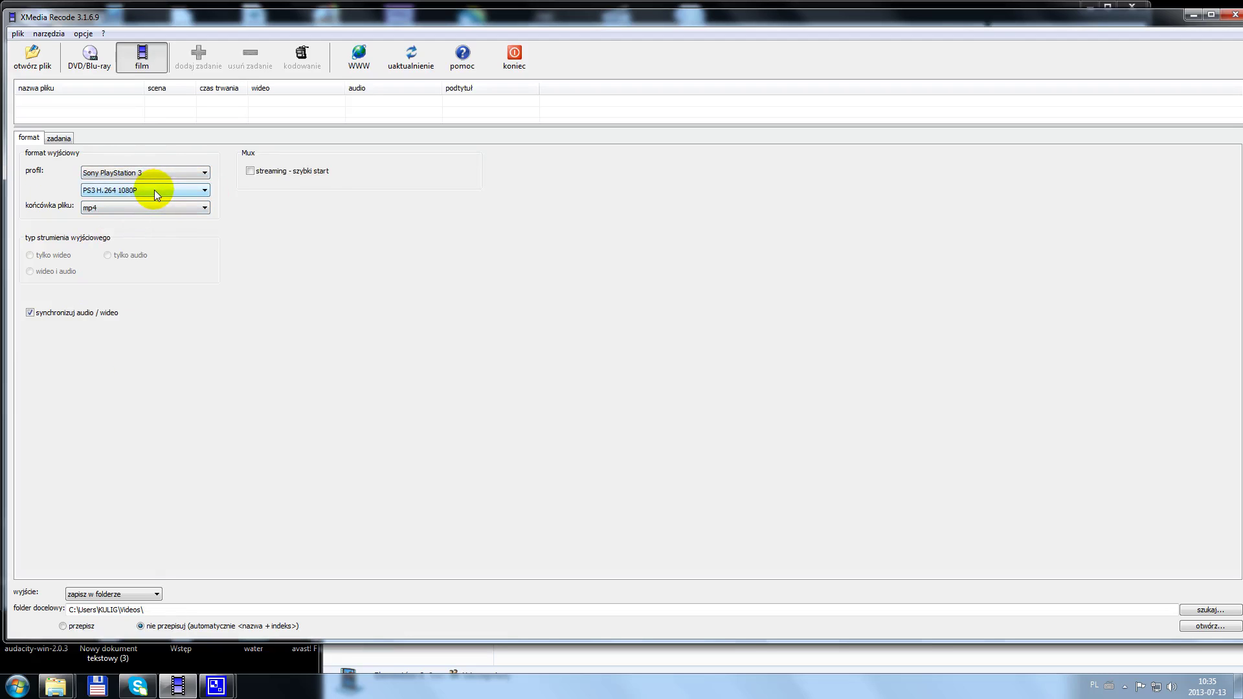
Choose YouTube as the output format profile for the conversion.
click(158, 174)
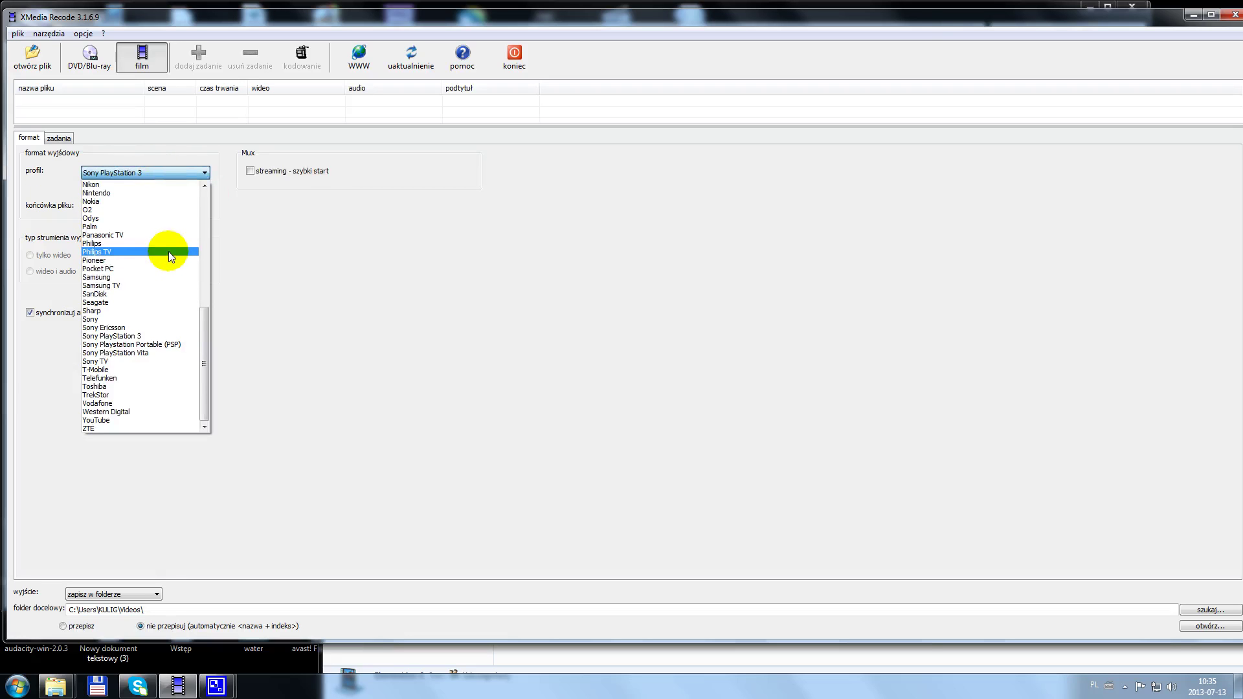
scroll(168, 251, up, 3)
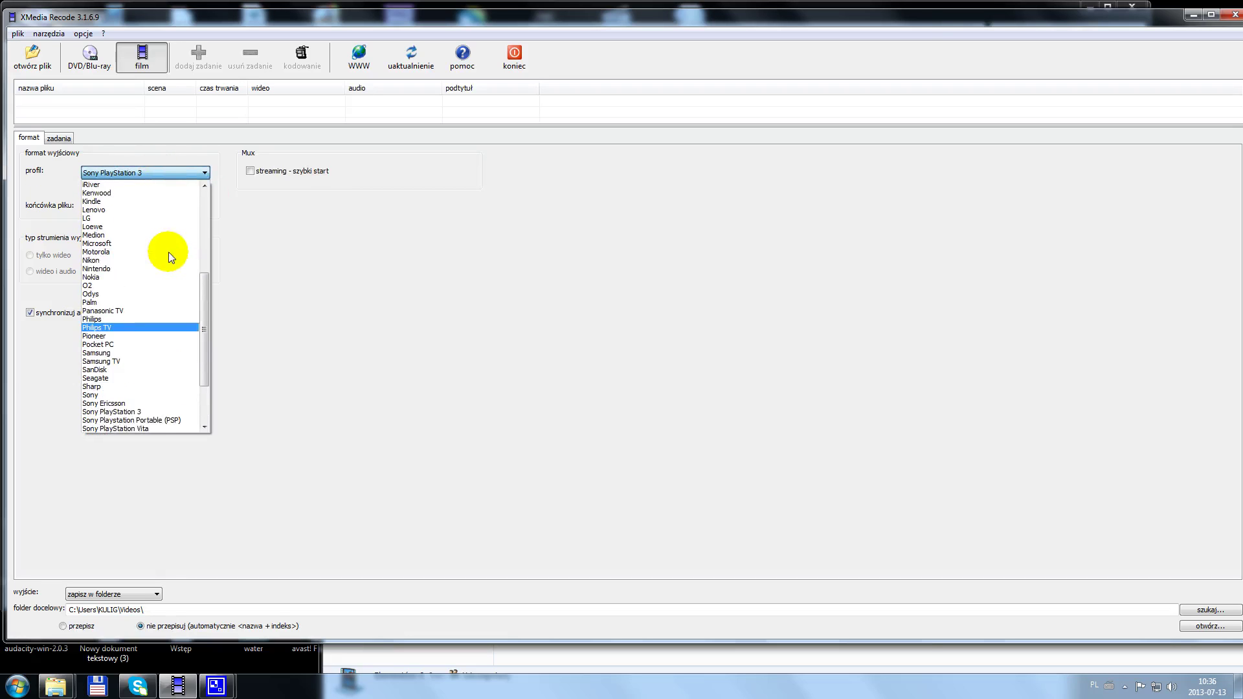
scroll(135, 257, up, 2)
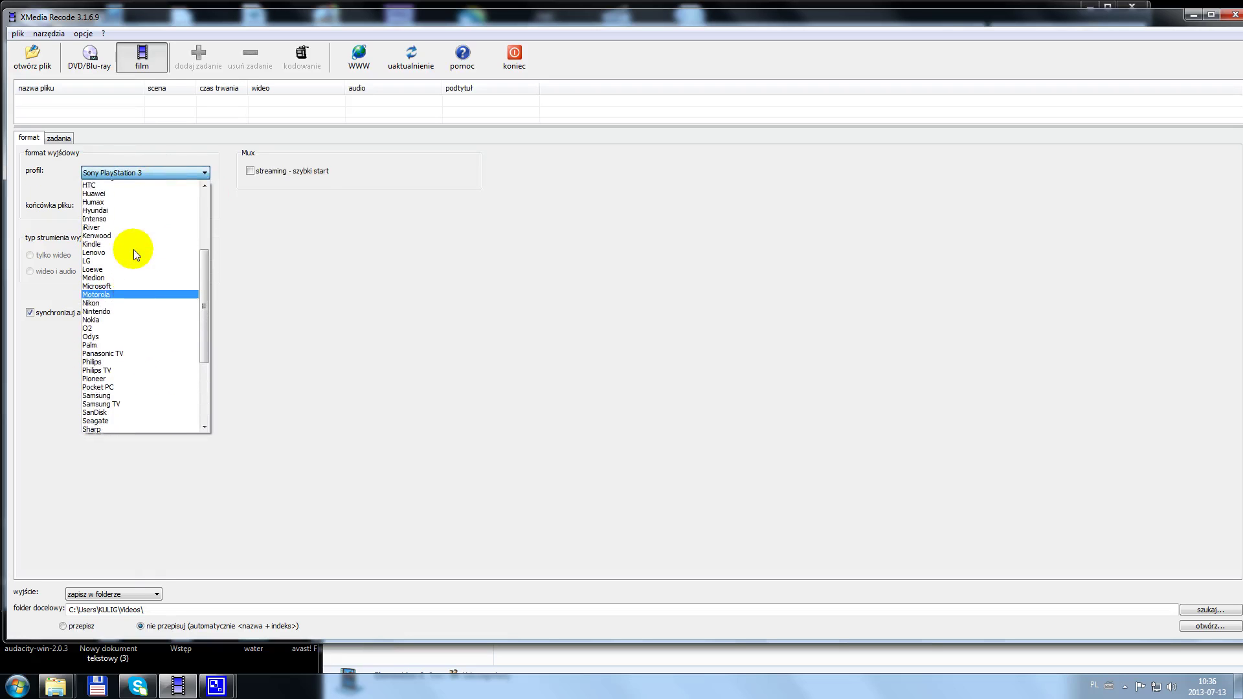
scroll(133, 252, down, 5)
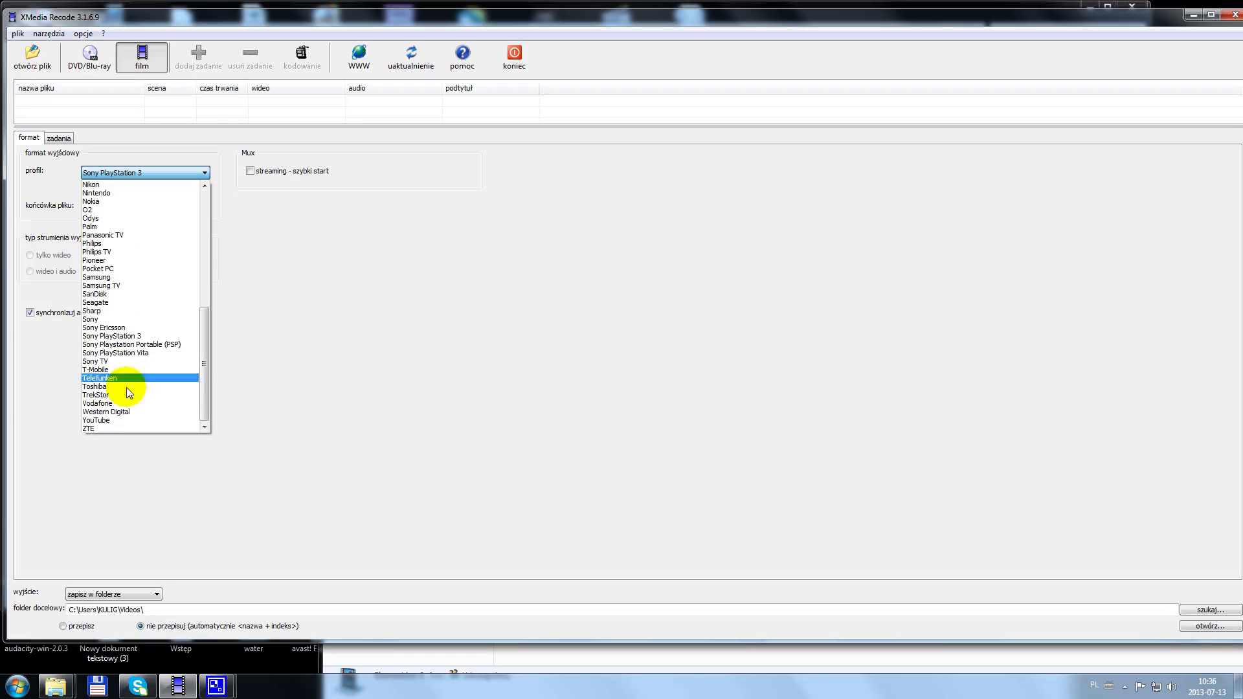
click(116, 420)
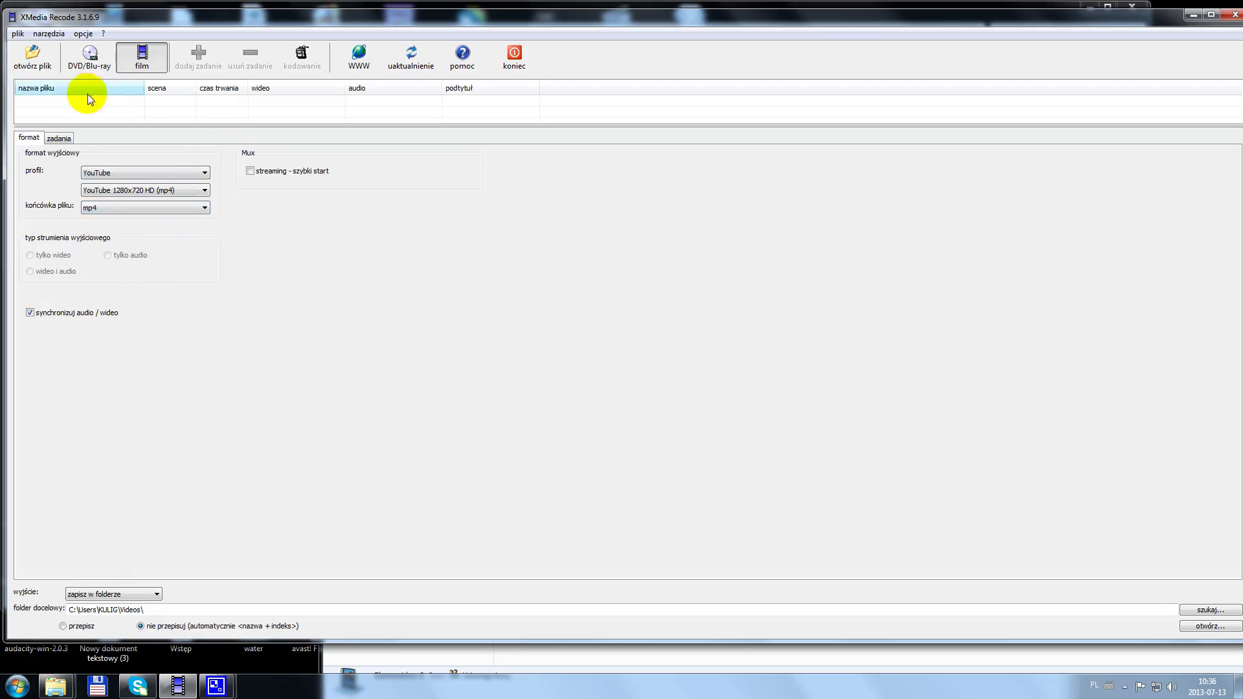
Load the video P1000099 from the FILMIKI Z SALI folder as the source file.
click(31, 58)
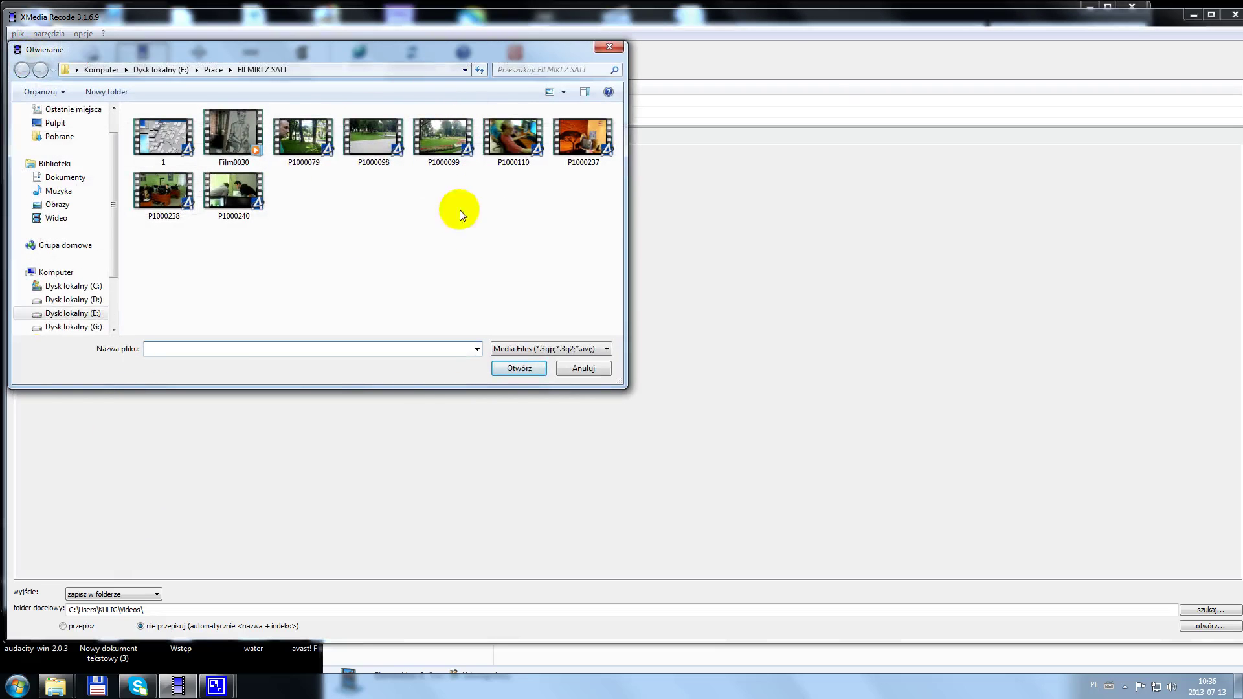
click(438, 148)
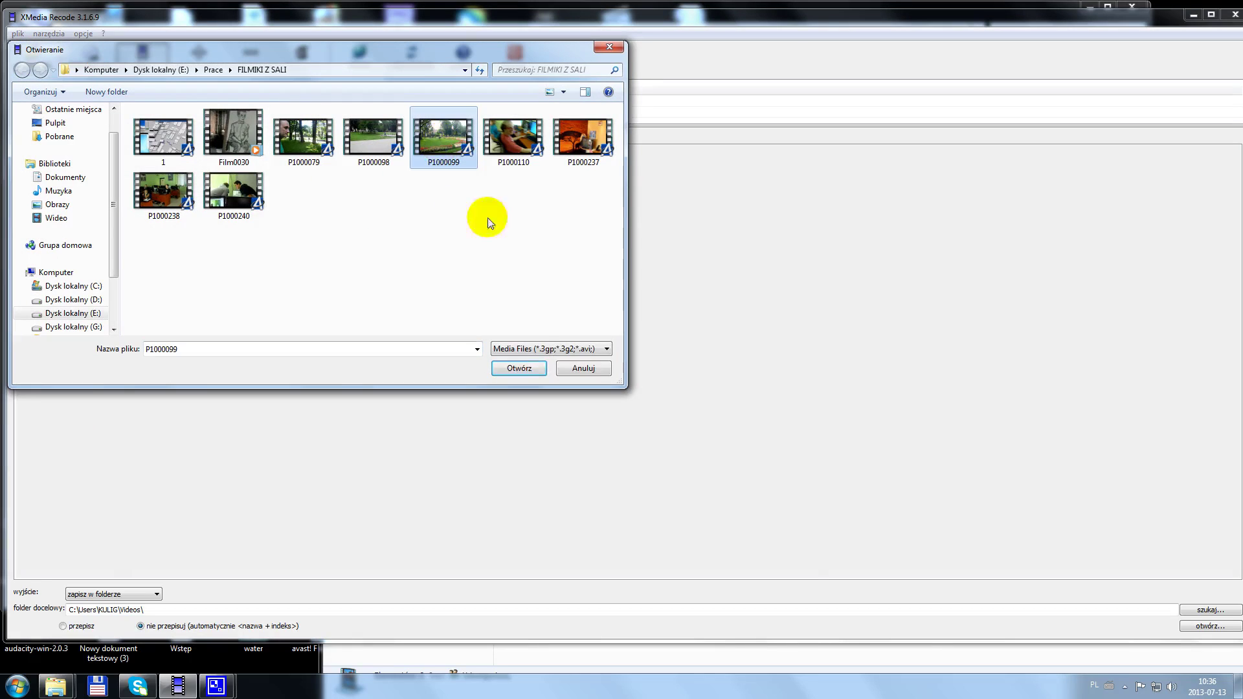
click(524, 368)
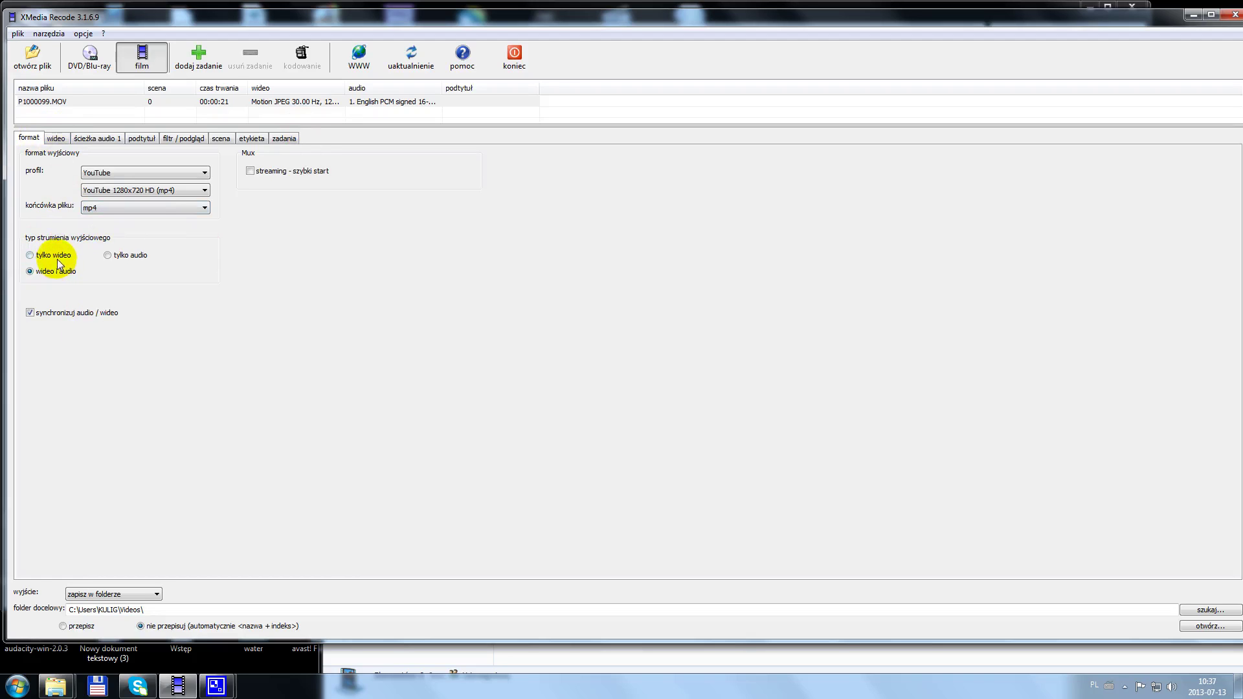
Try the audio-only and video-only output stream types, and return to combined video and audio.
click(117, 260)
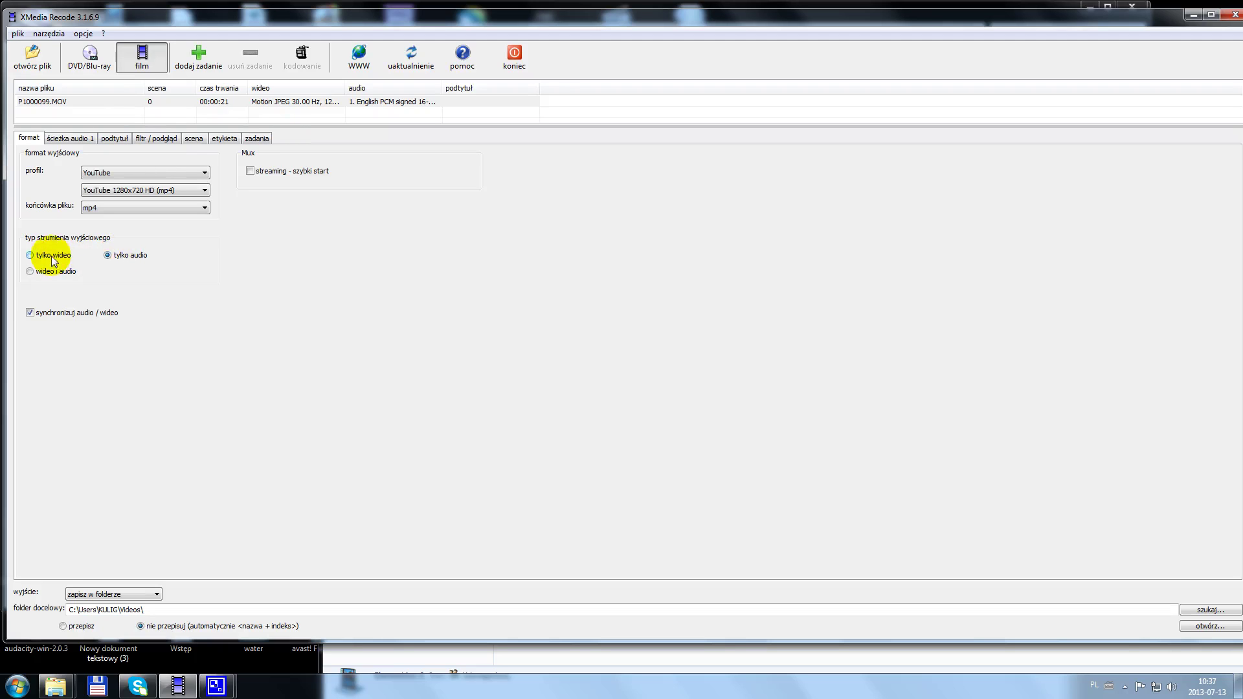
click(55, 260)
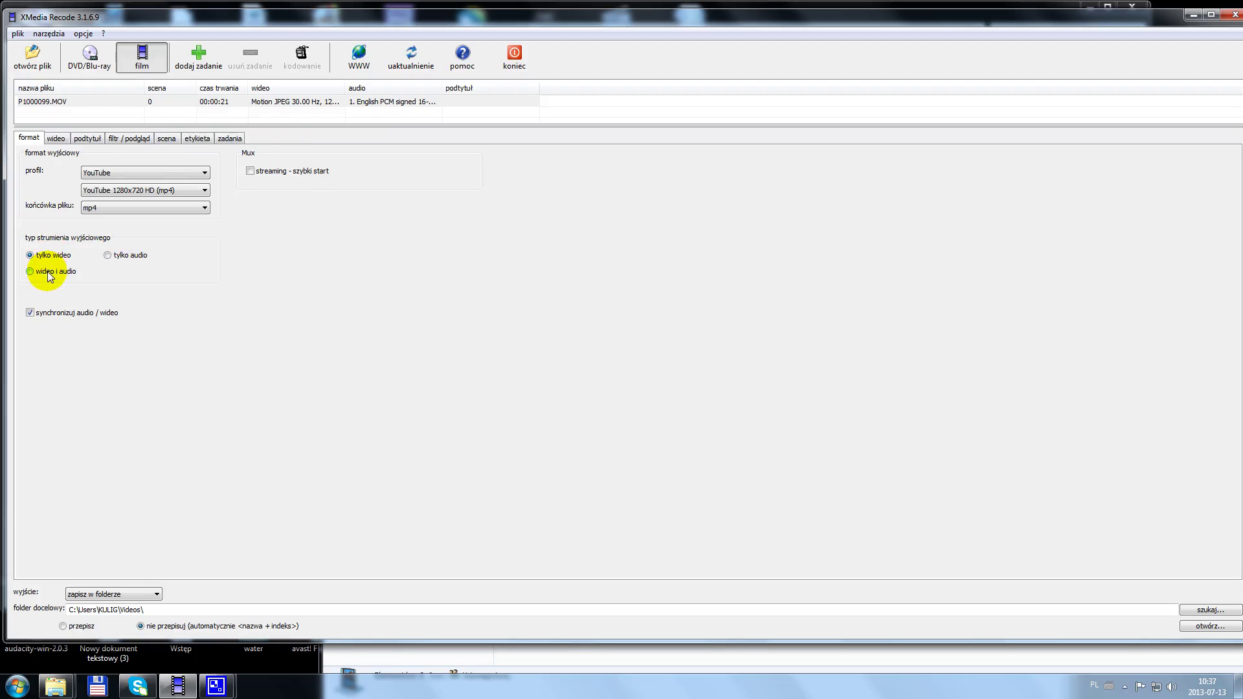
click(50, 274)
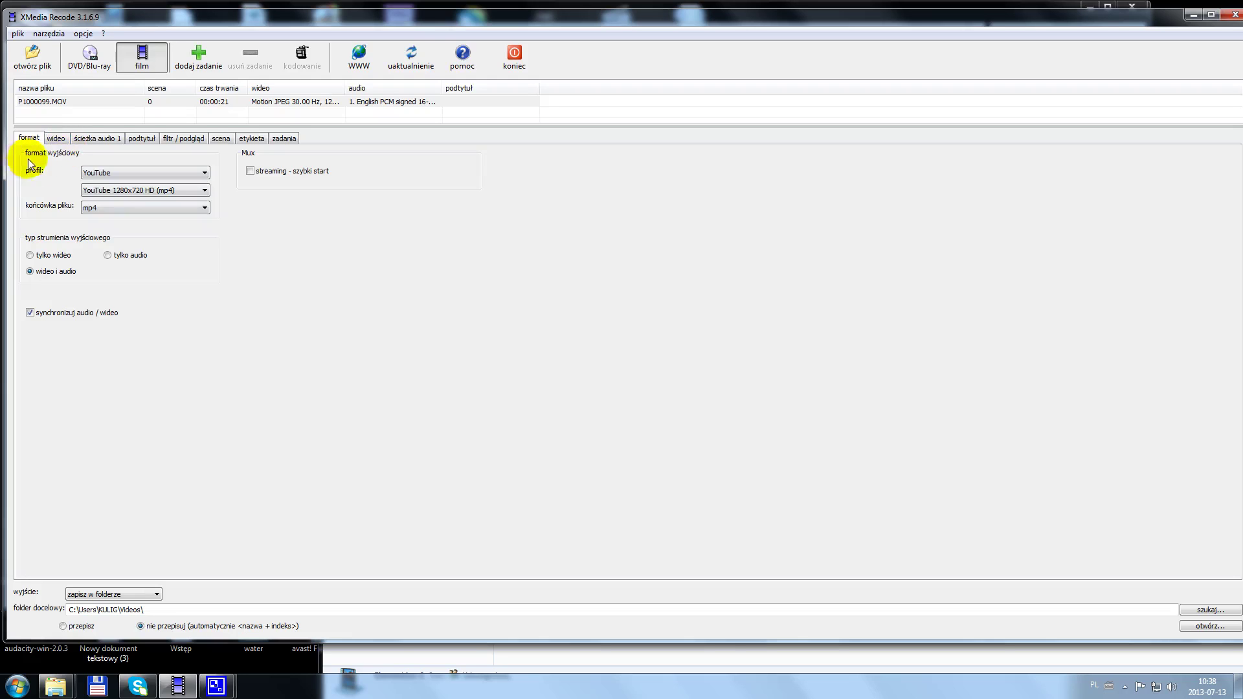
Raise the output video bitrate to 4100 kbps.
click(58, 138)
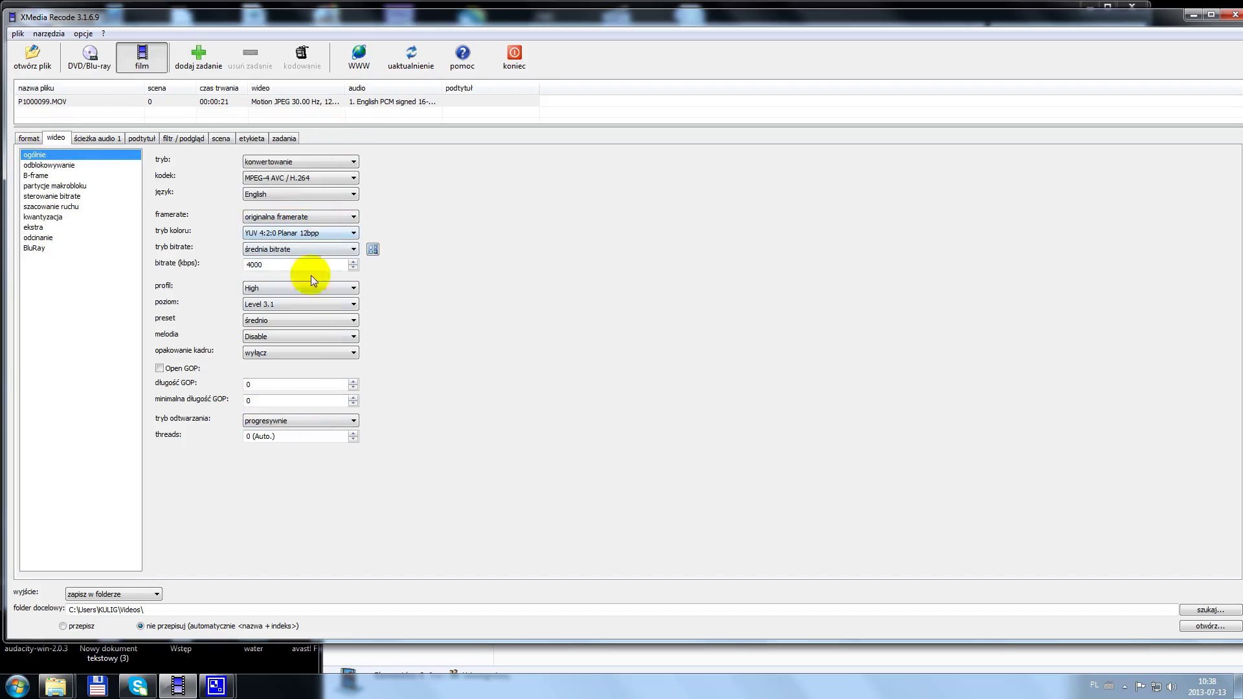
click(354, 261)
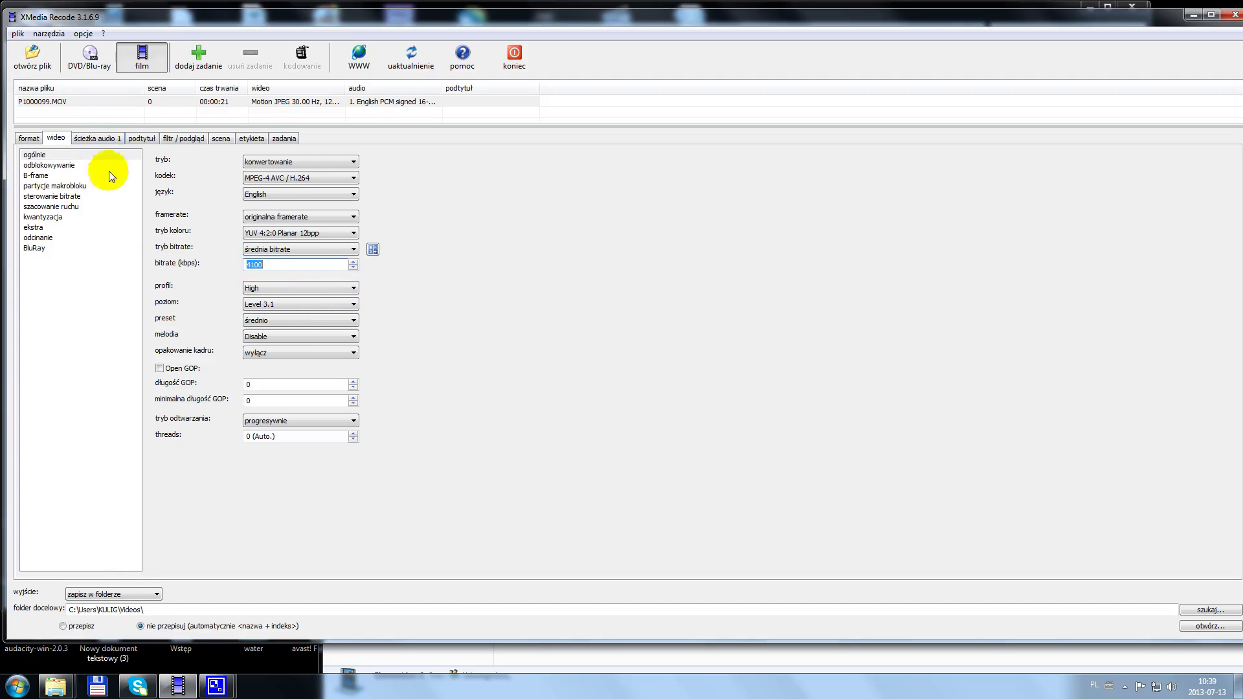
Review the audio track, subtitle, filter and preview, scene and tag settings, and return to the output format settings.
click(104, 138)
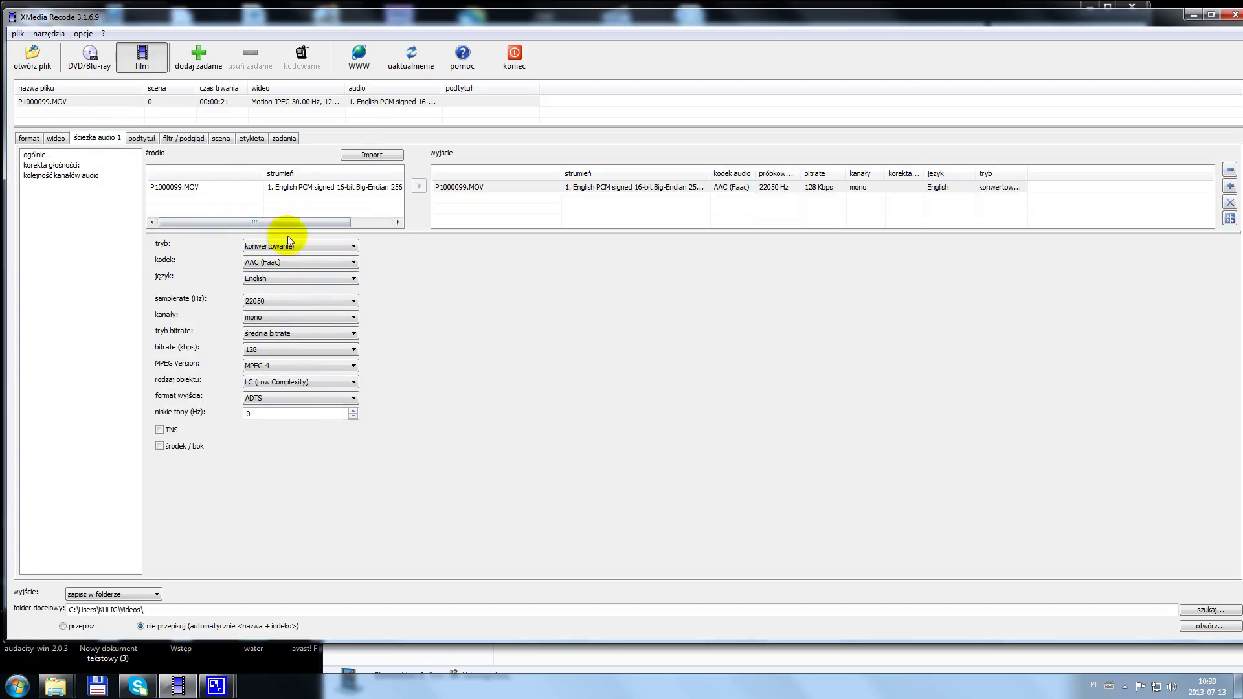
click(149, 141)
click(168, 141)
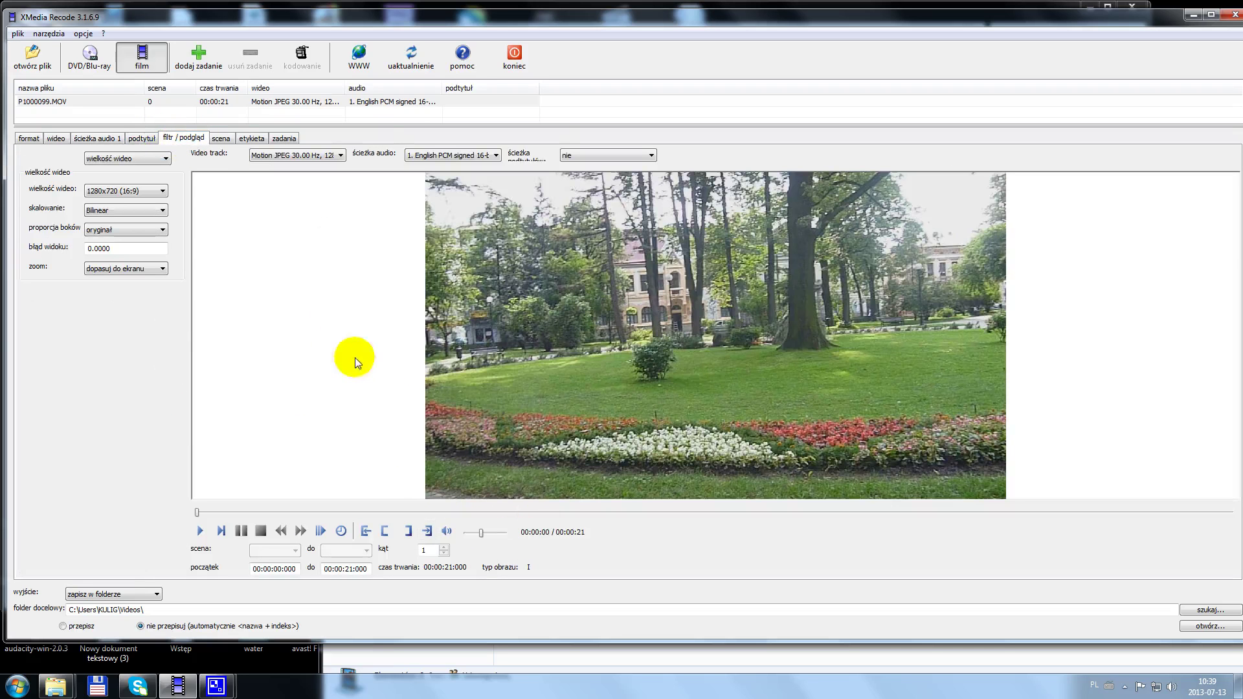
click(133, 161)
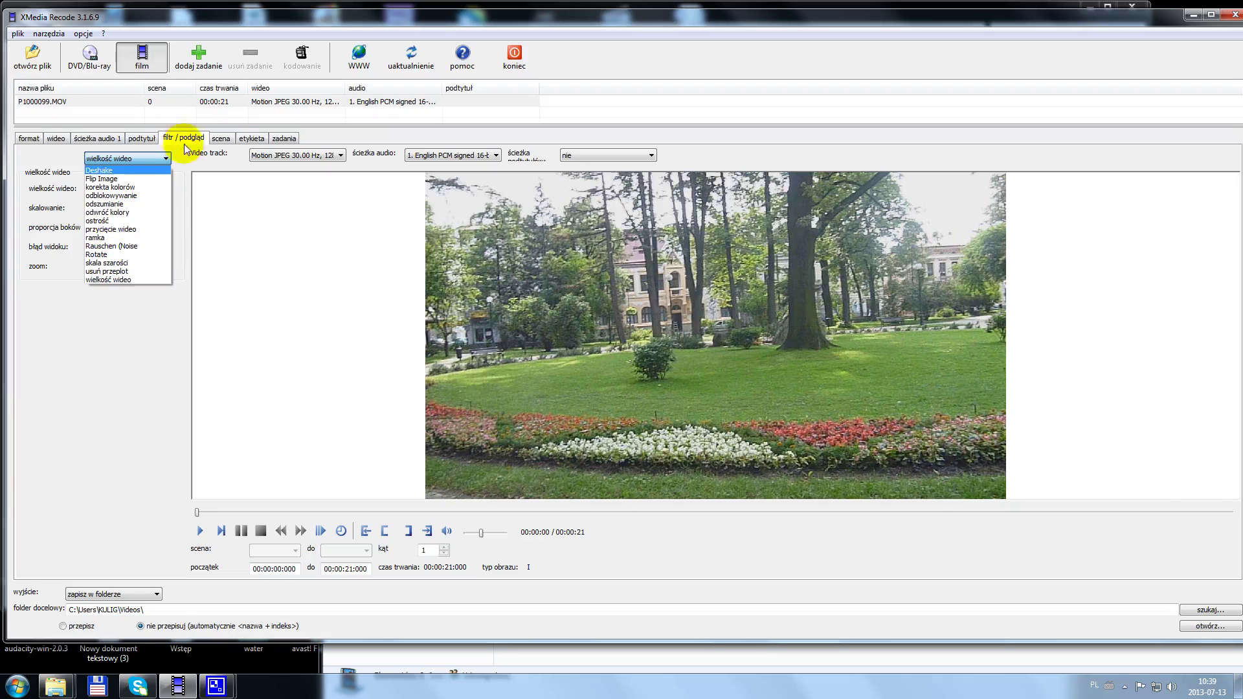
click(231, 139)
click(231, 139)
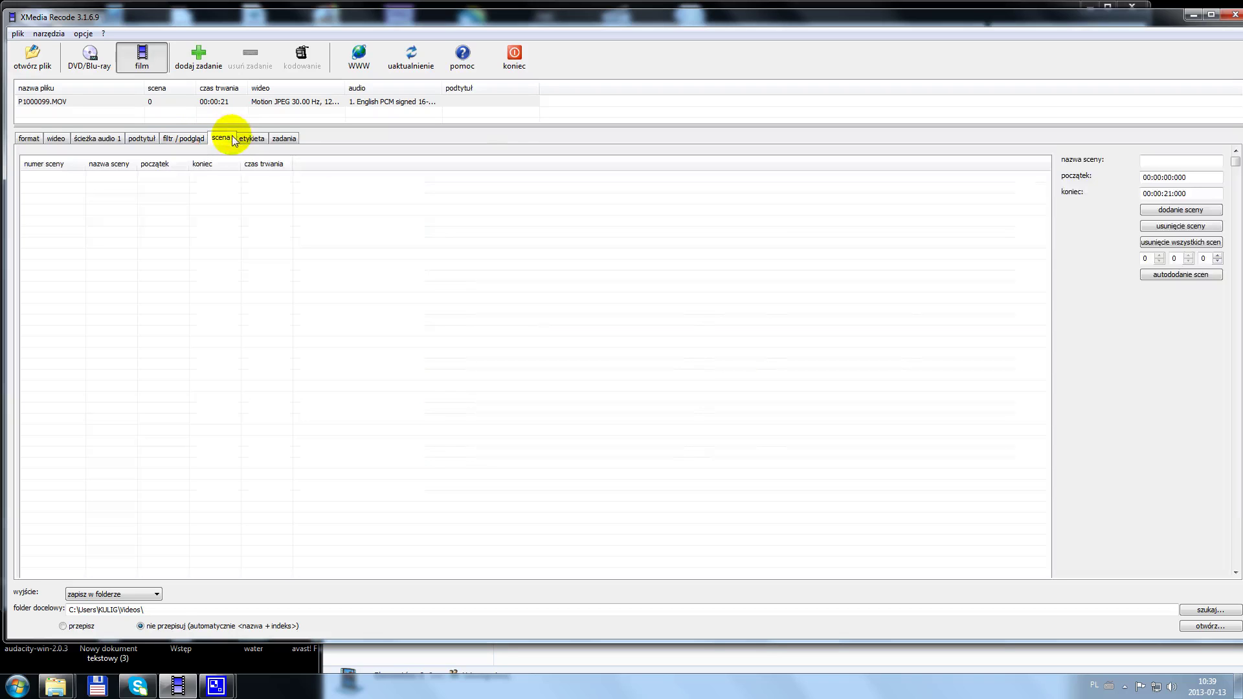
click(252, 139)
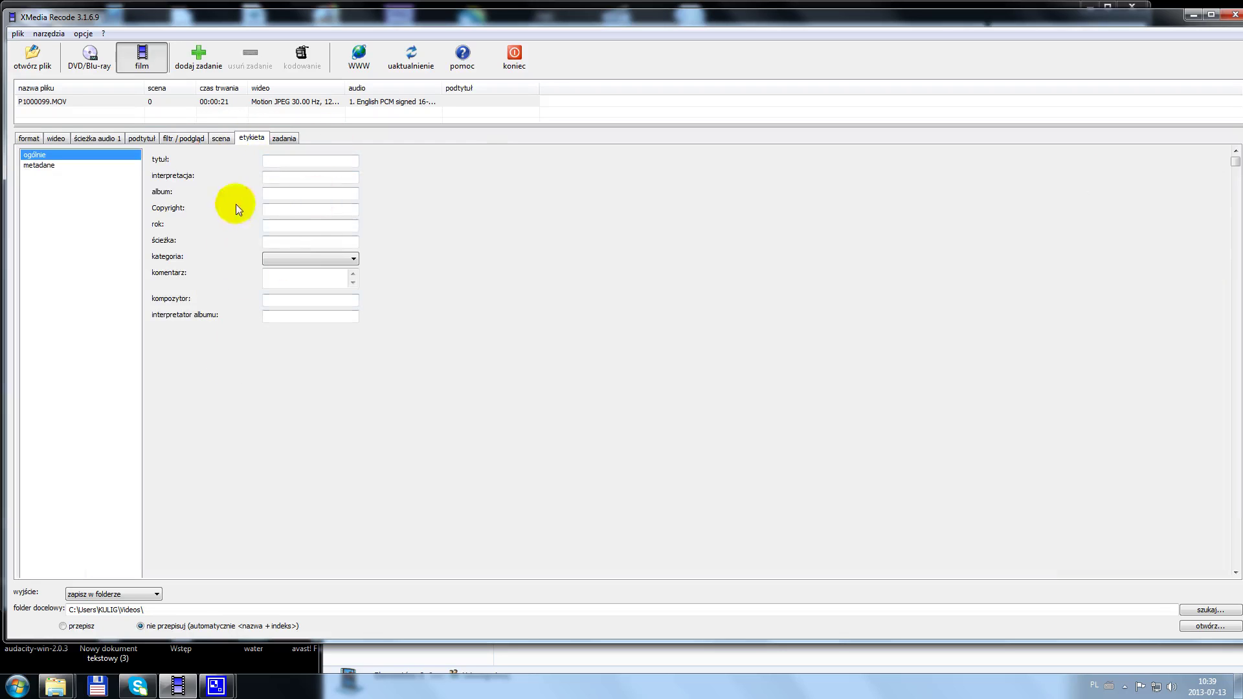
click(26, 139)
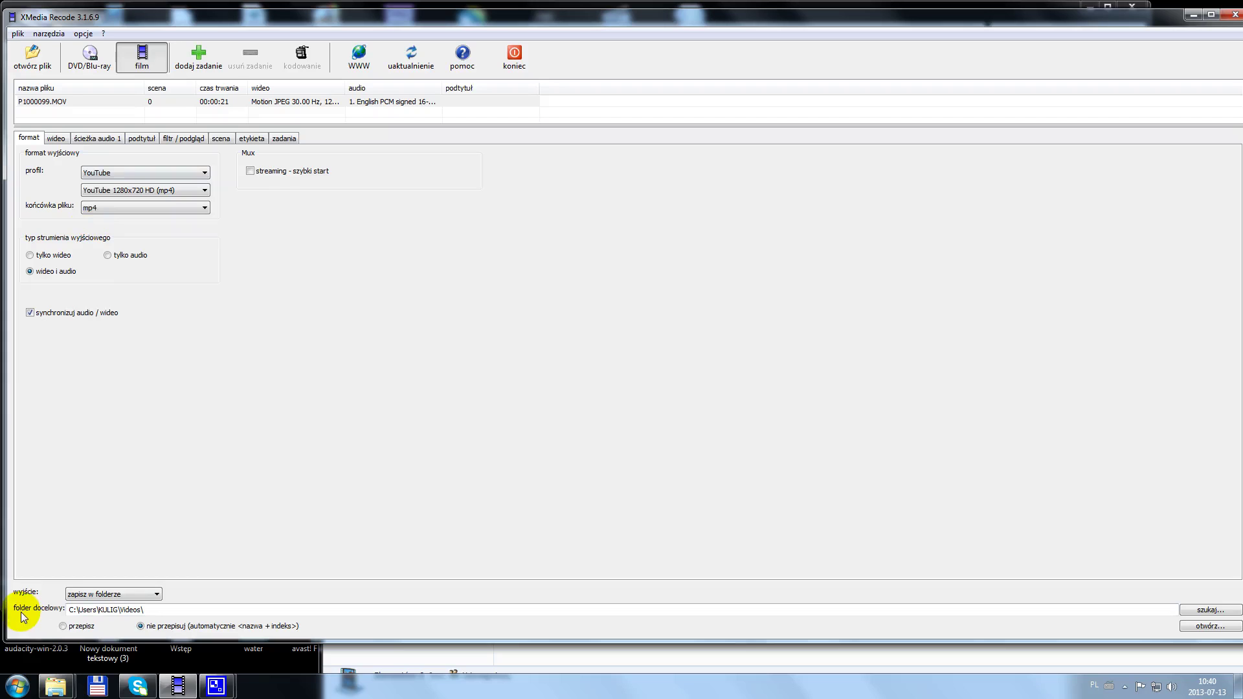
Add P1000099.MOV as a conversion job and encode it to the target folder.
drag(178, 609, 71, 611)
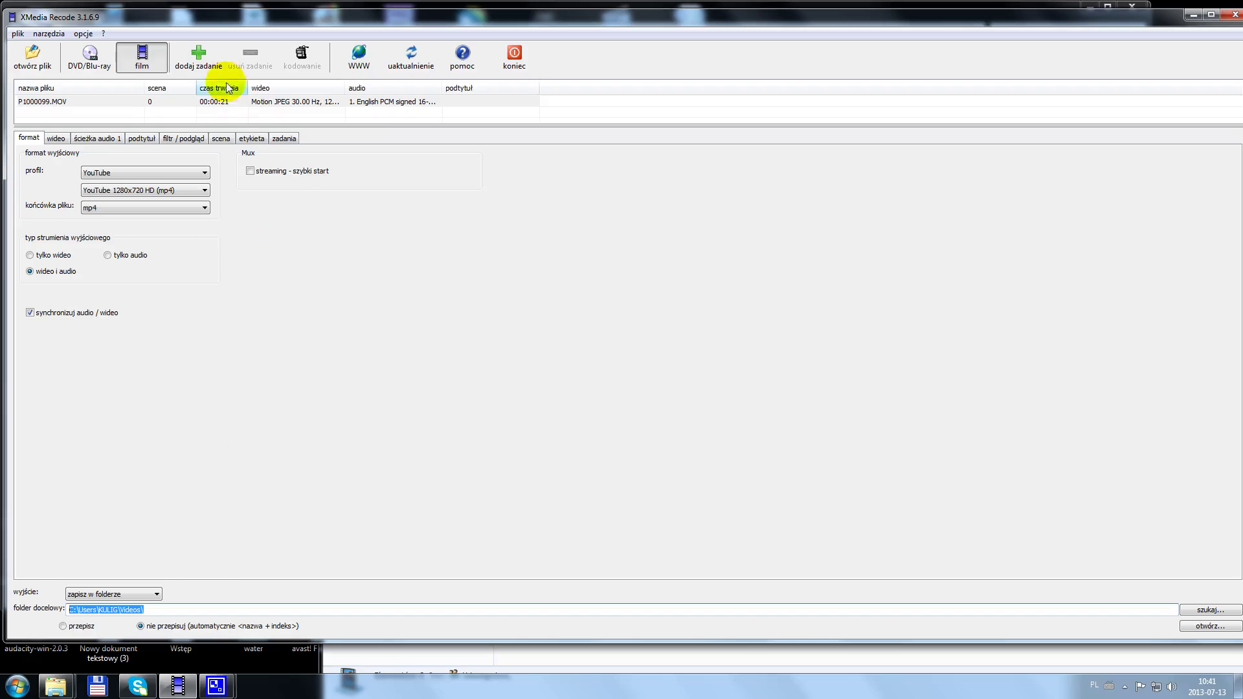
click(200, 62)
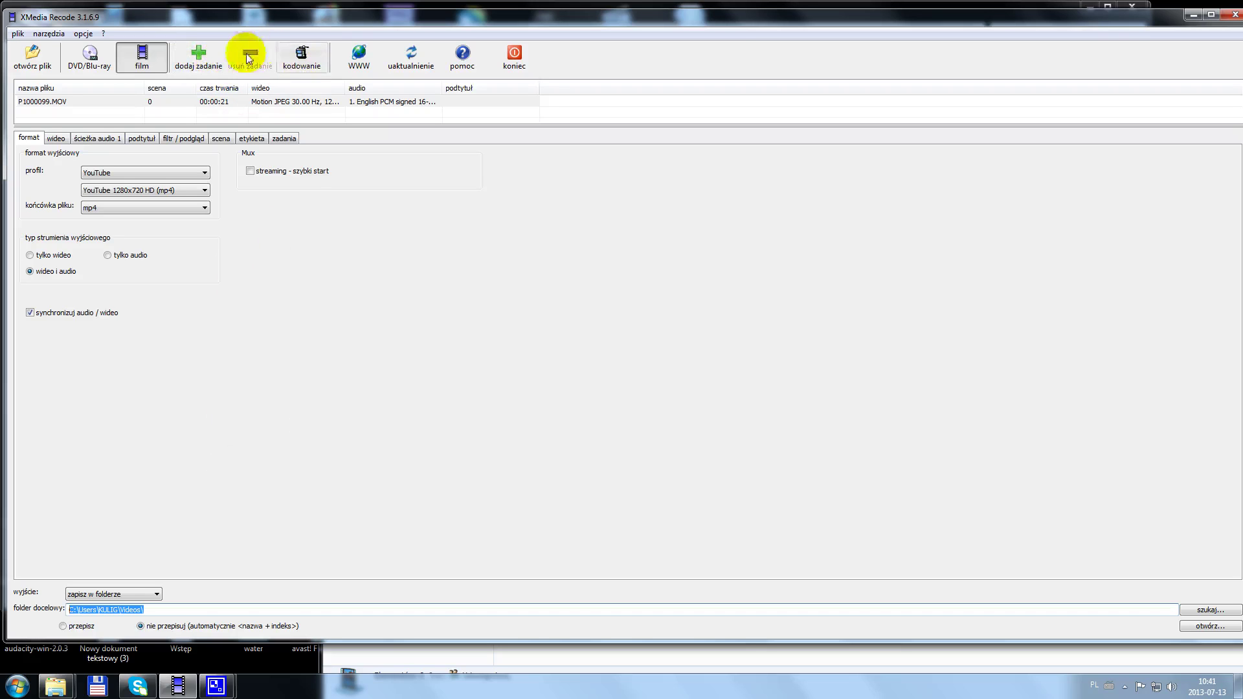
click(304, 59)
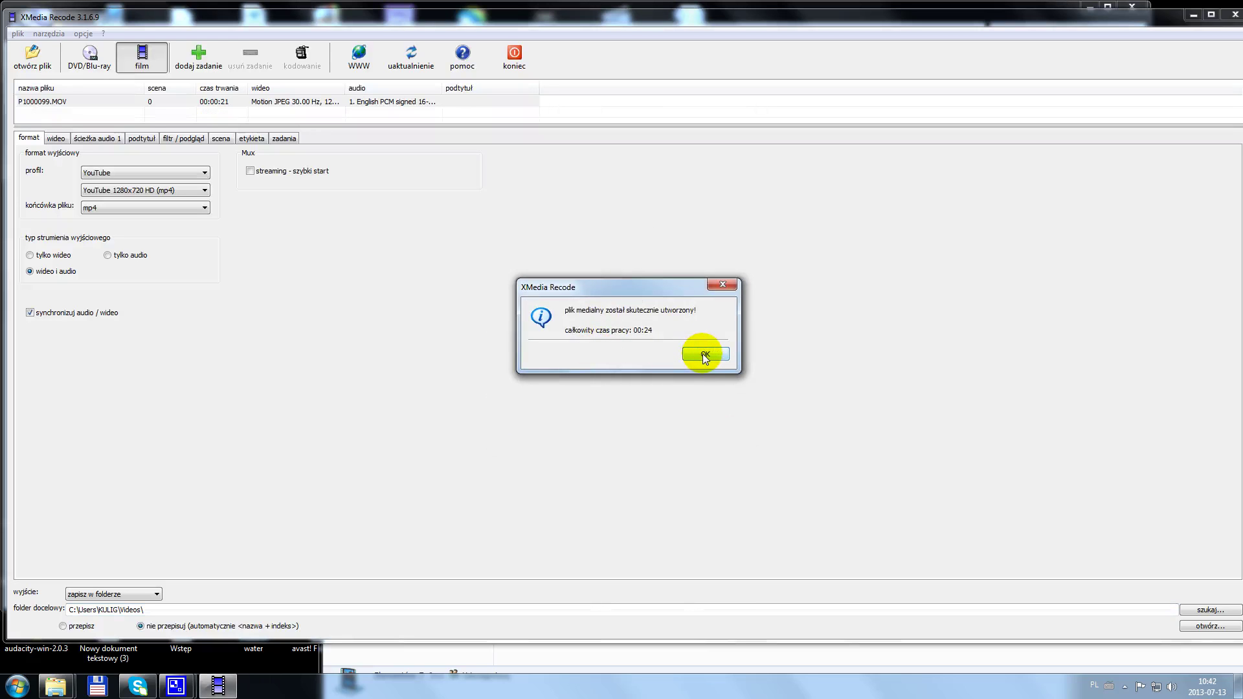
click(703, 354)
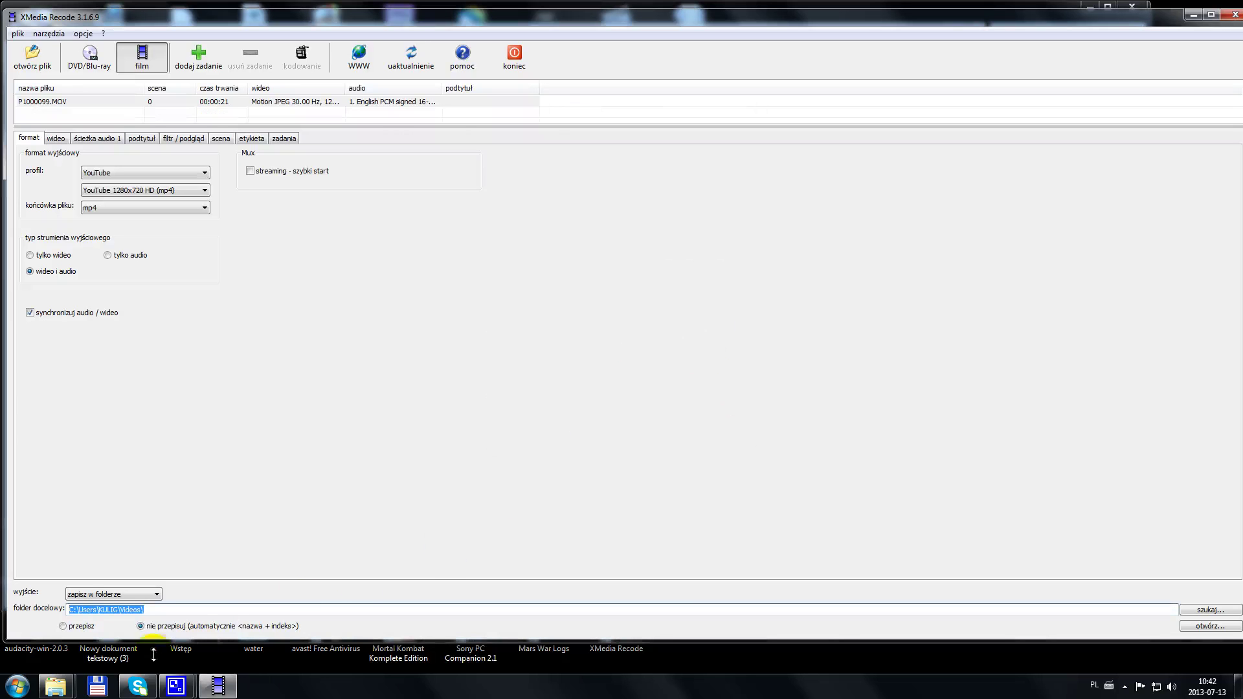
Switch to the Wideo library in Windows Explorer and play the converted P1000099 video full screen.
mouse_move(56, 687)
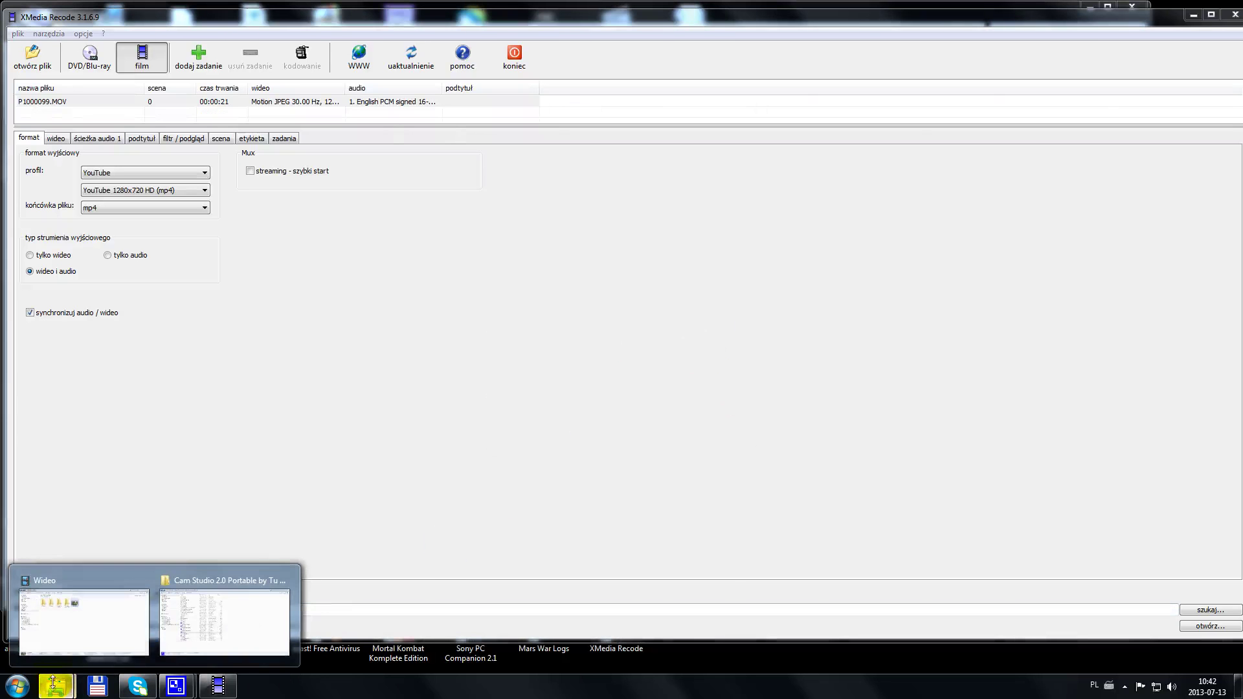
click(63, 623)
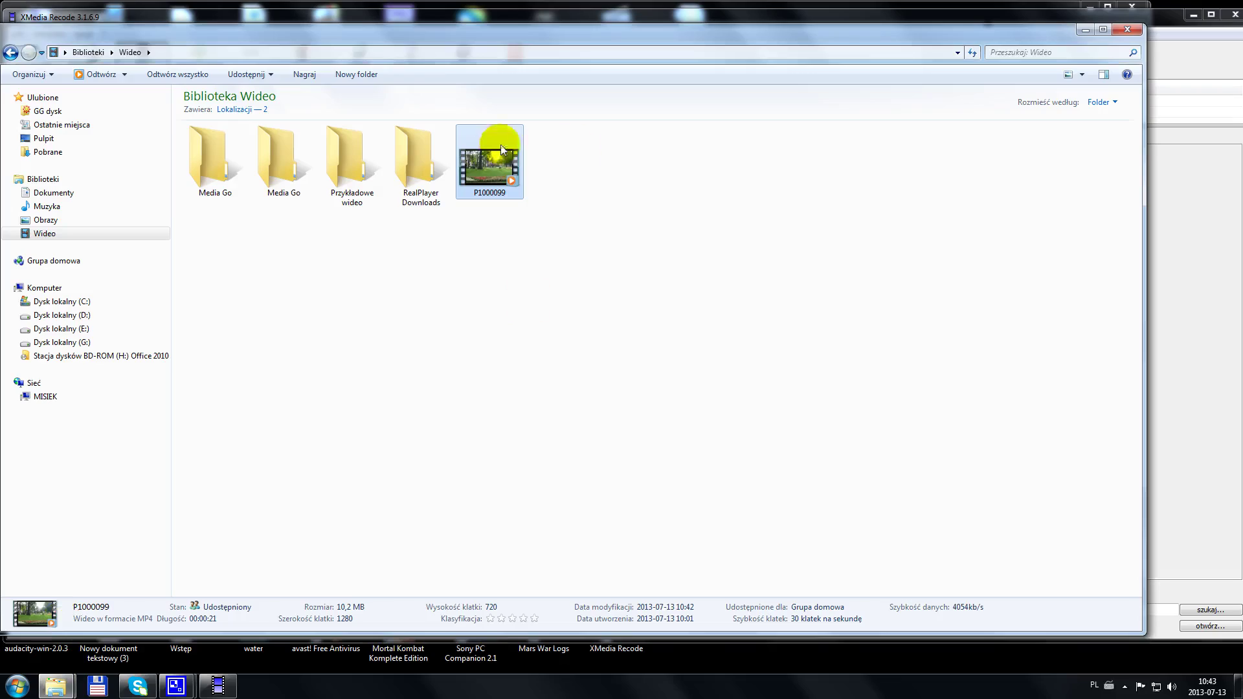
double_click(499, 160)
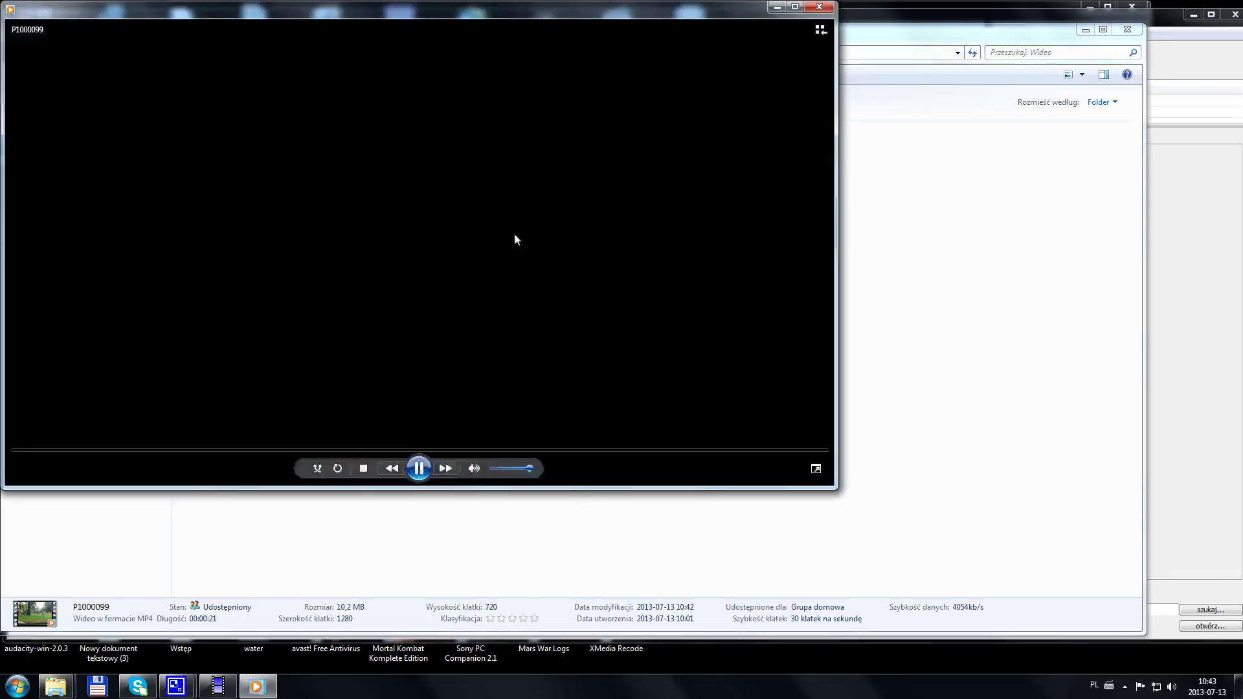
double_click(459, 235)
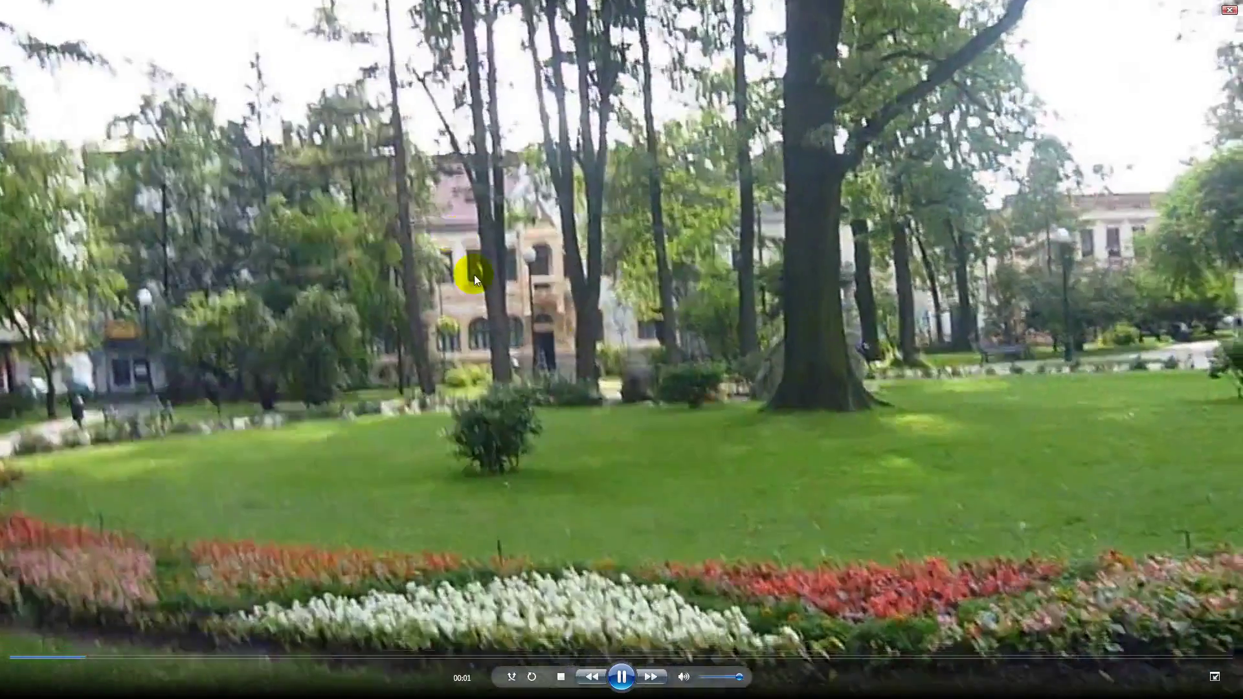